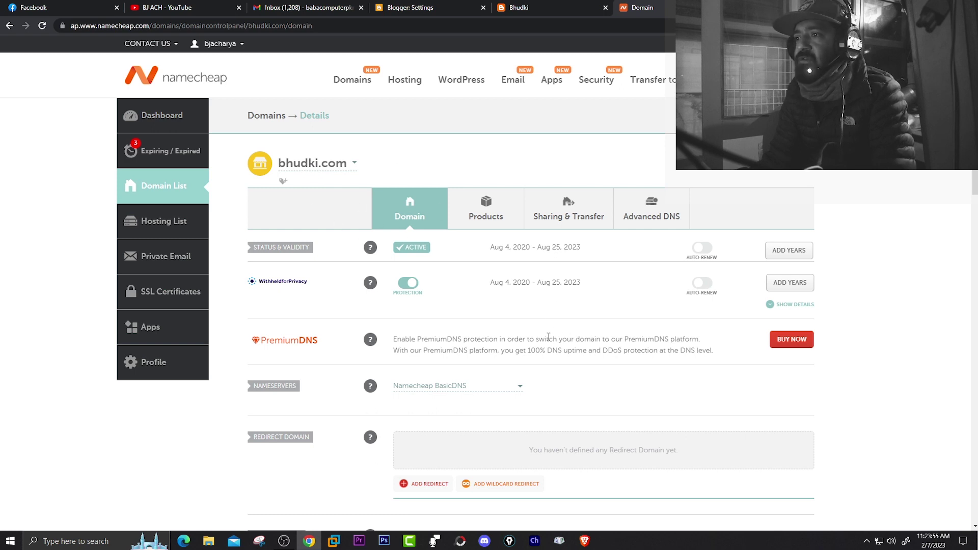
Open the advanced DNS settings of bhudki.com and expand the host records to show the full list.
scroll(555, 331, down, 3)
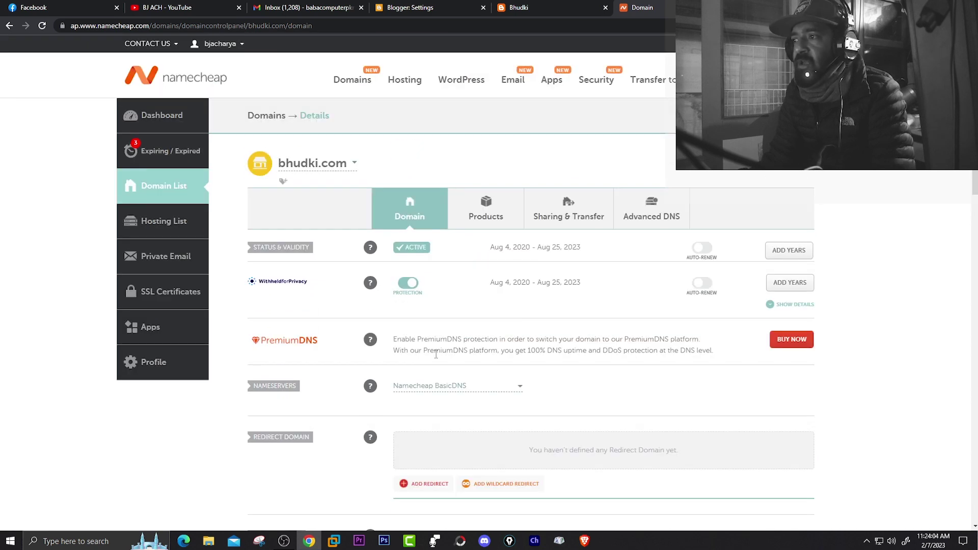
click(652, 218)
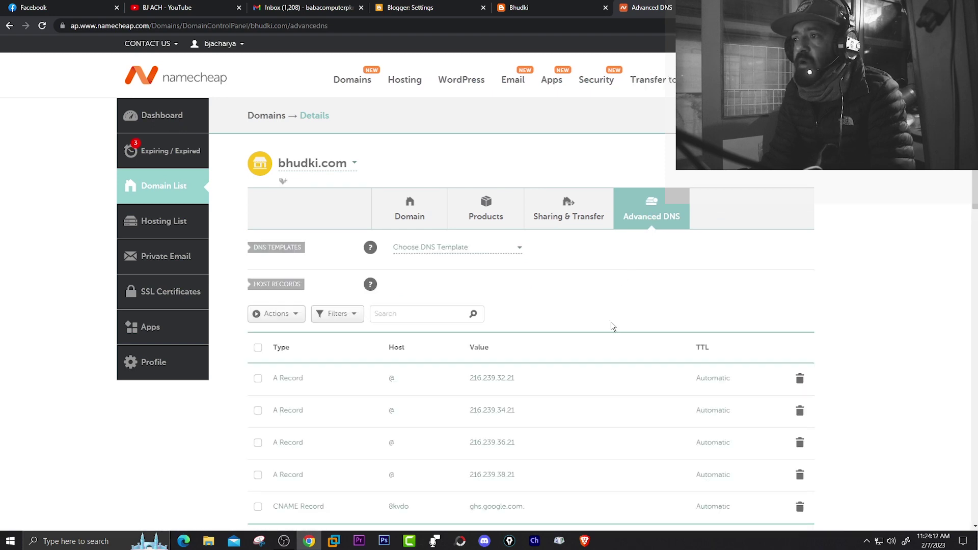
scroll(619, 310, down, 3)
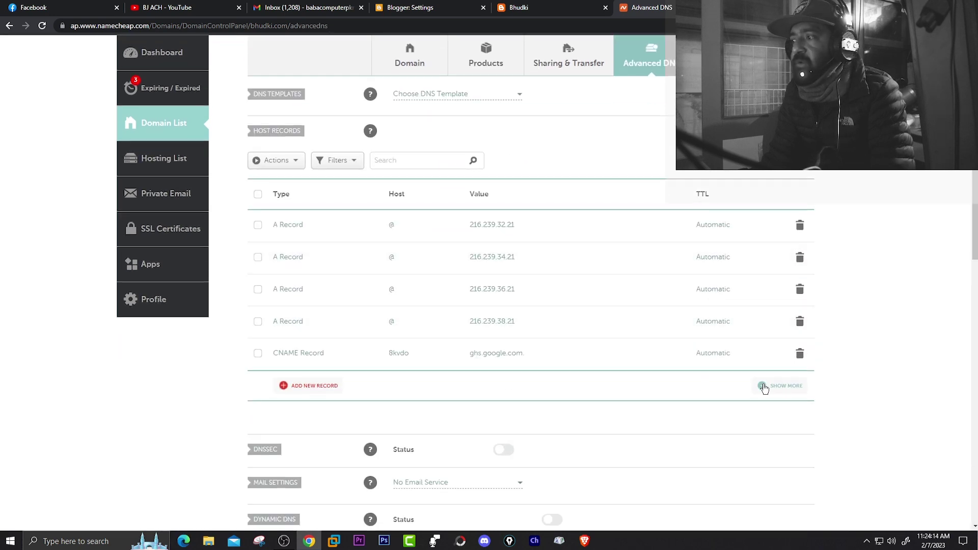
scroll(362, 235, down, 2)
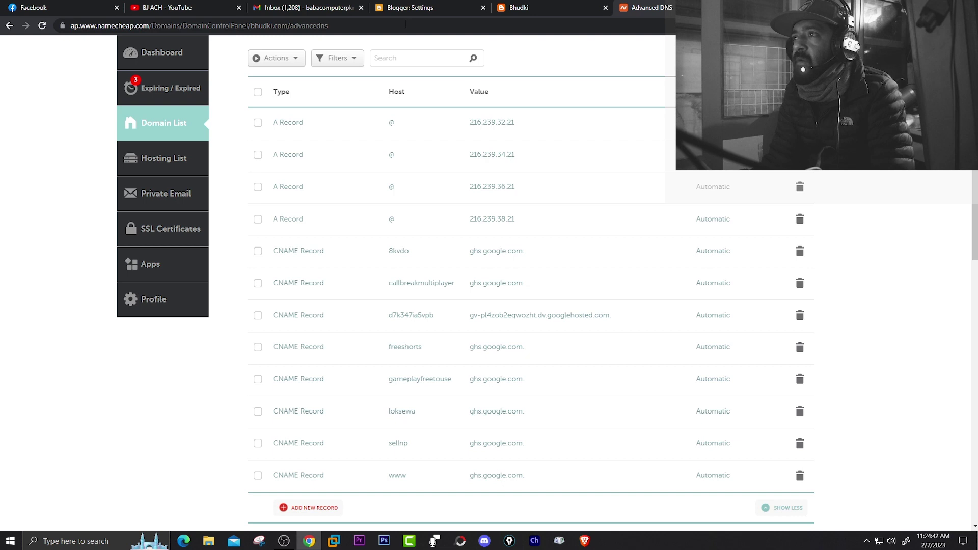
Switch to Blogger and bring up the Publishing section in the settings of the 1989storytime blog.
click(408, 8)
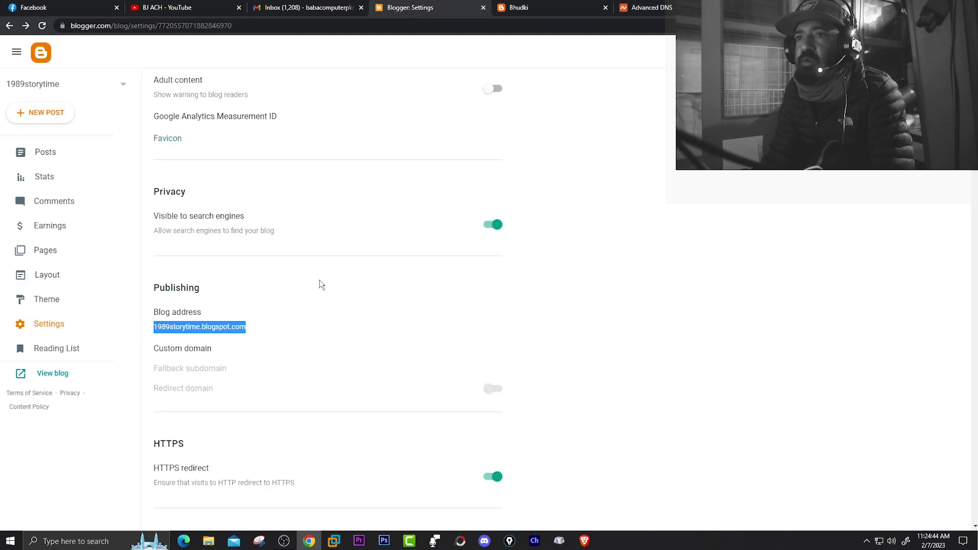
scroll(249, 227, up, 2)
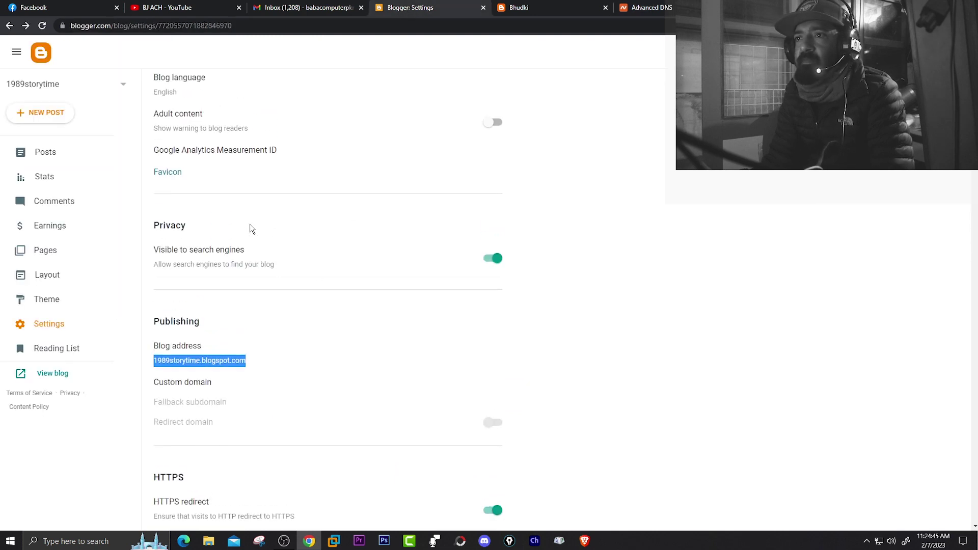
click(78, 161)
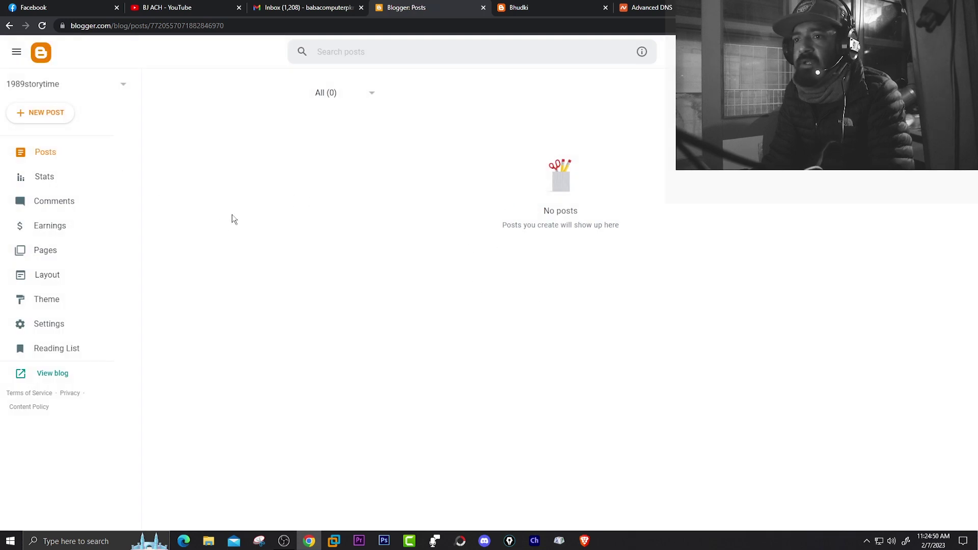
click(49, 326)
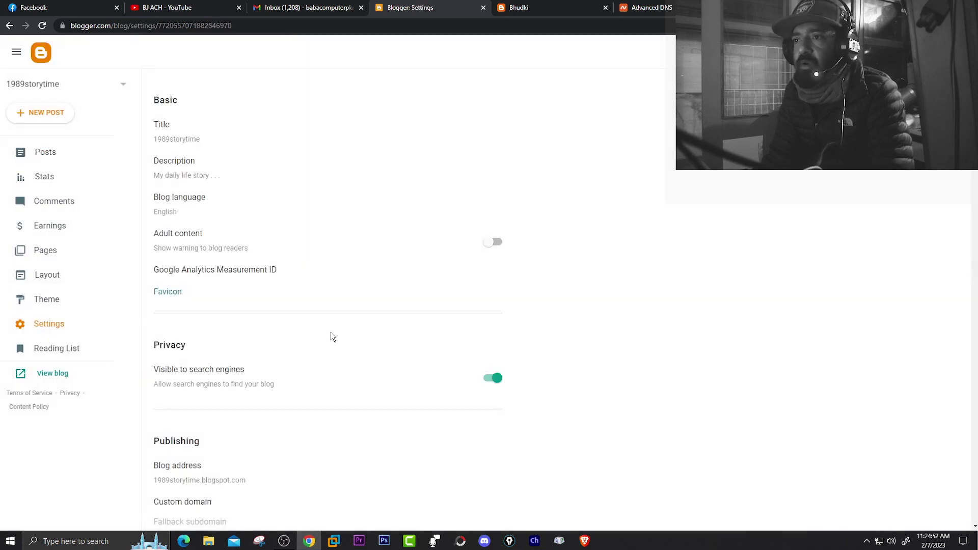
scroll(361, 309, down, 3)
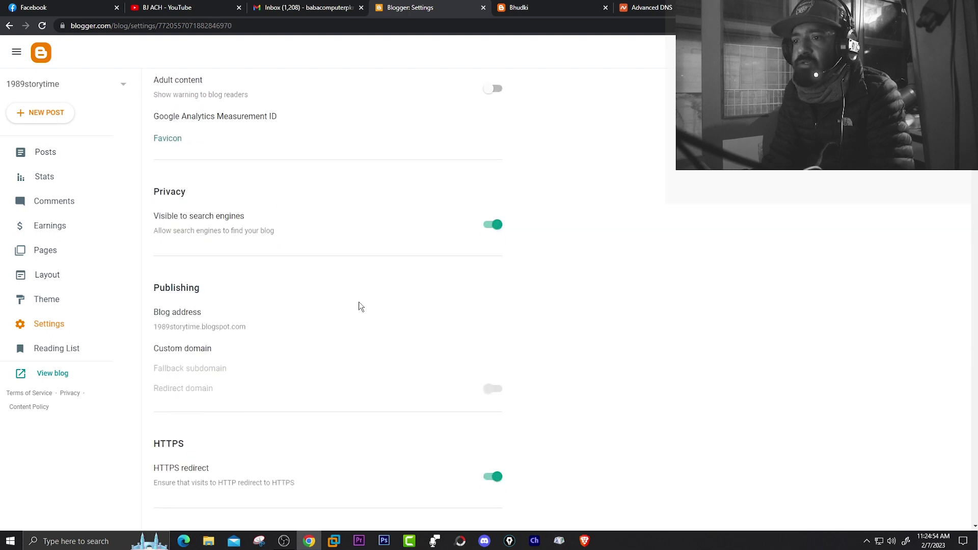
click(193, 354)
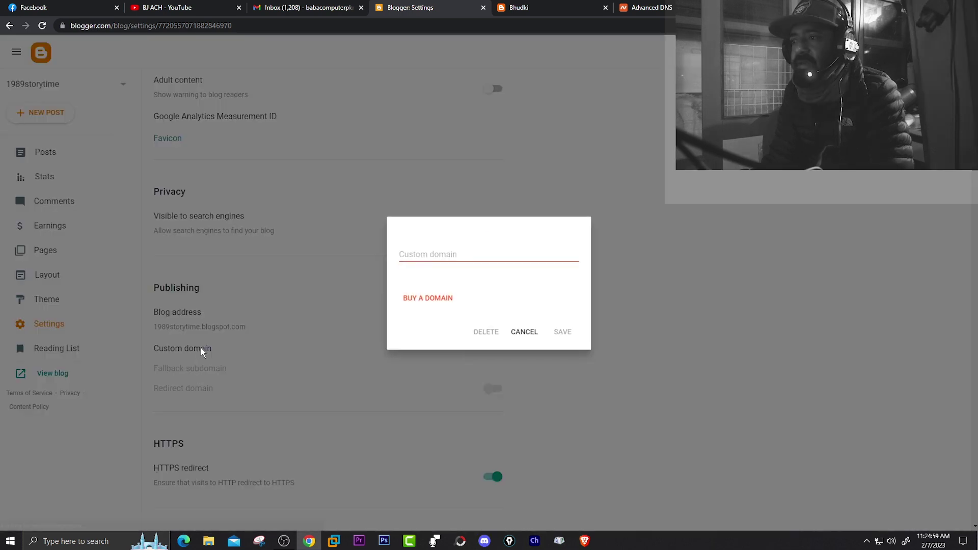
click(415, 255)
text(w)
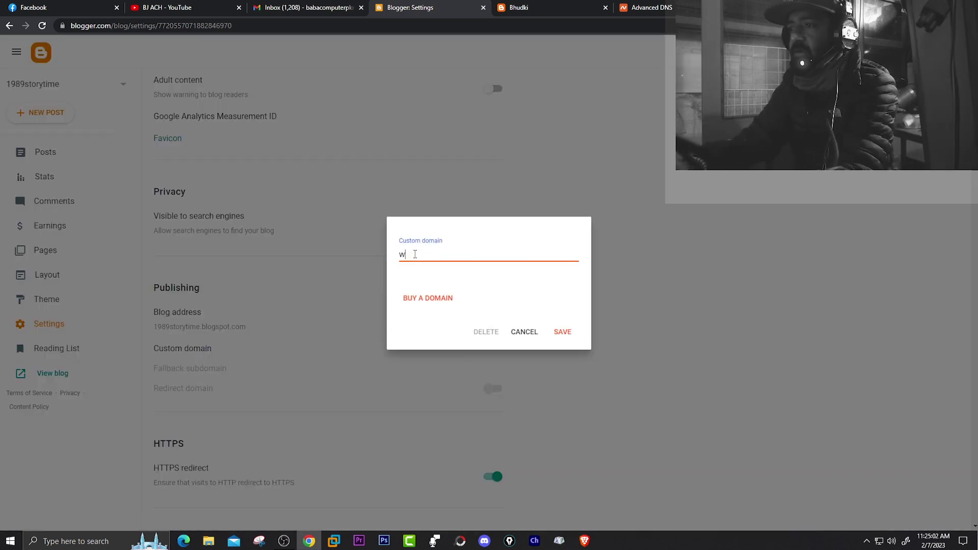
text(ww.)
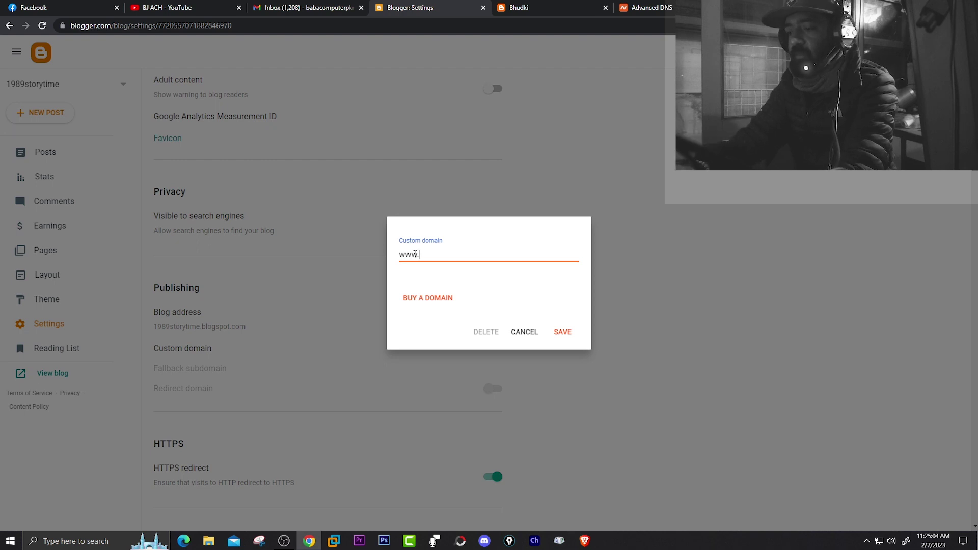
text(testbja)
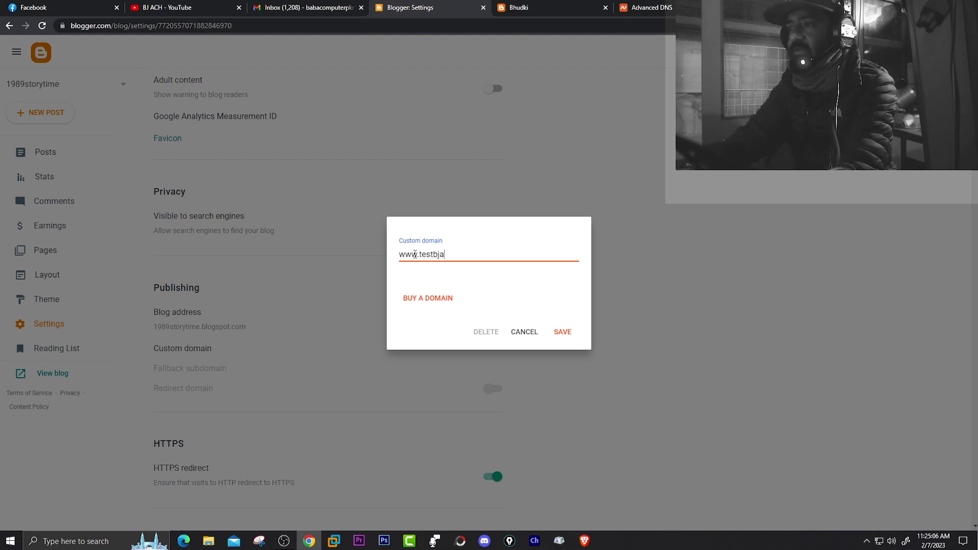
text(ch.com)
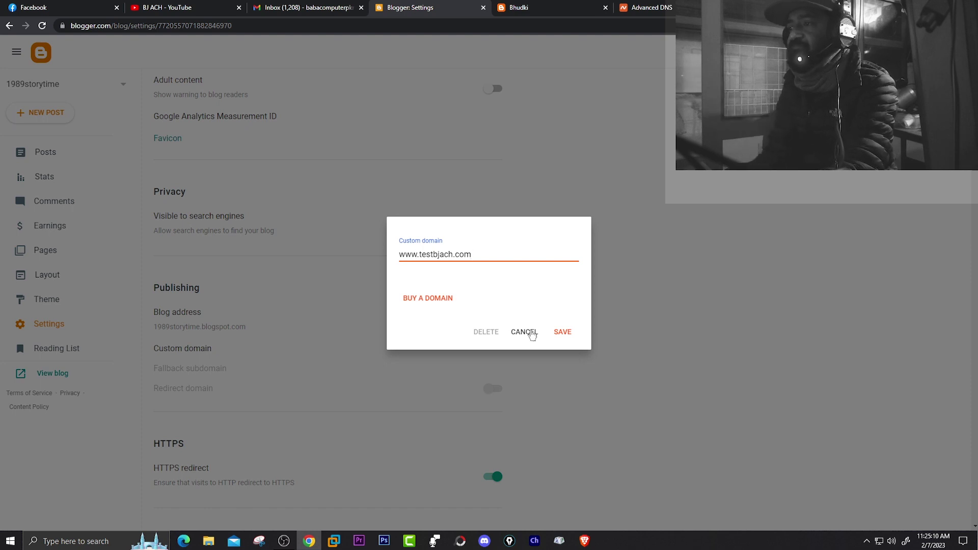
click(560, 335)
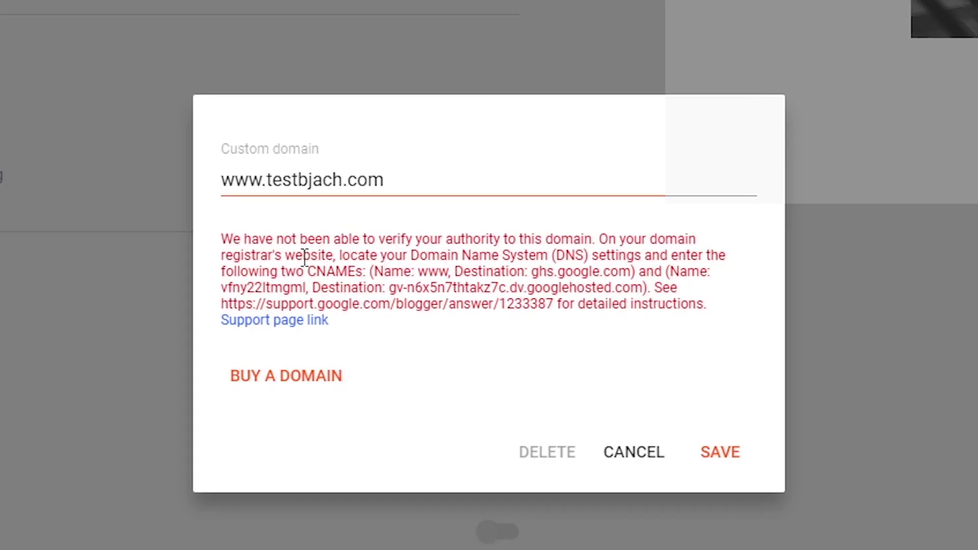
Read the domain verification instructions, highlighting the CNAME requirement and the first record's name and destination.
drag(323, 240, 378, 239)
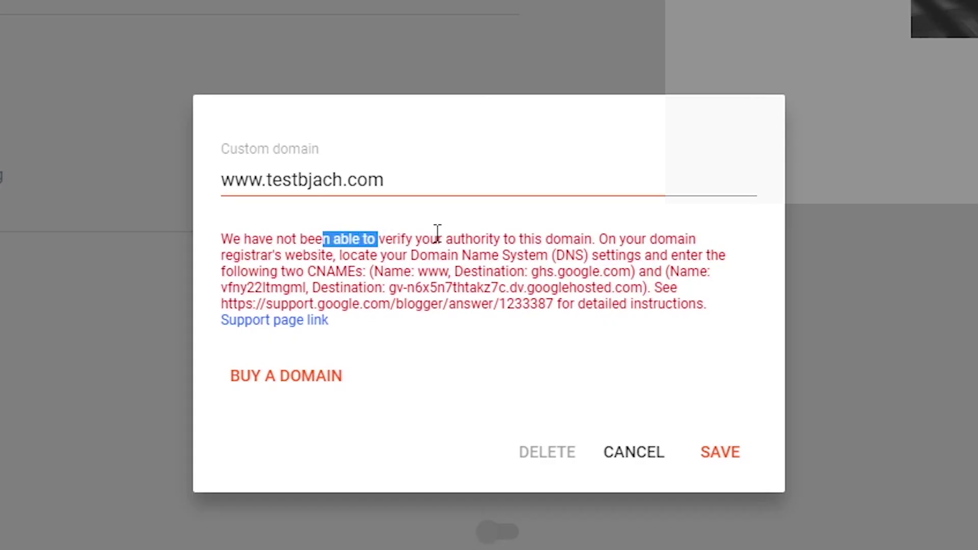
drag(453, 239, 641, 238)
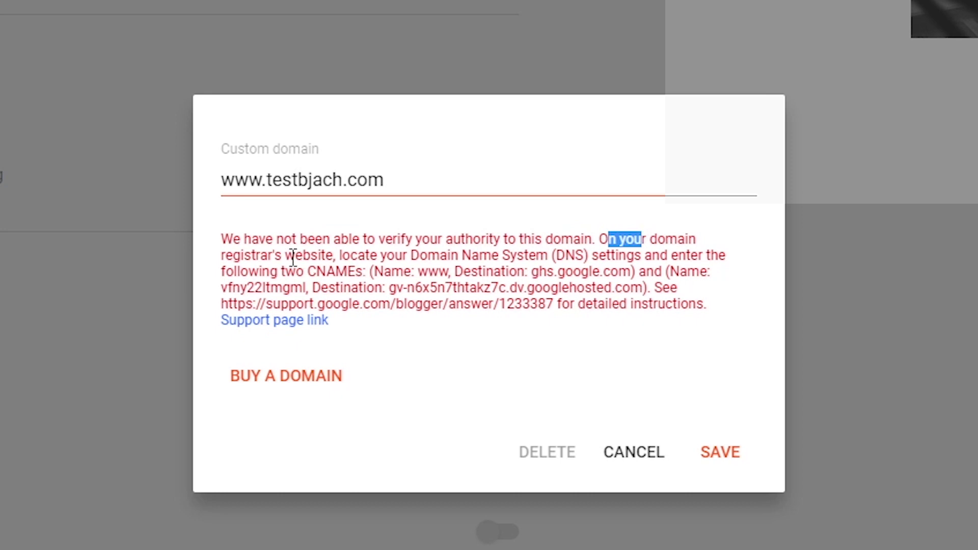
drag(284, 255, 303, 255)
drag(381, 255, 563, 253)
click(562, 253)
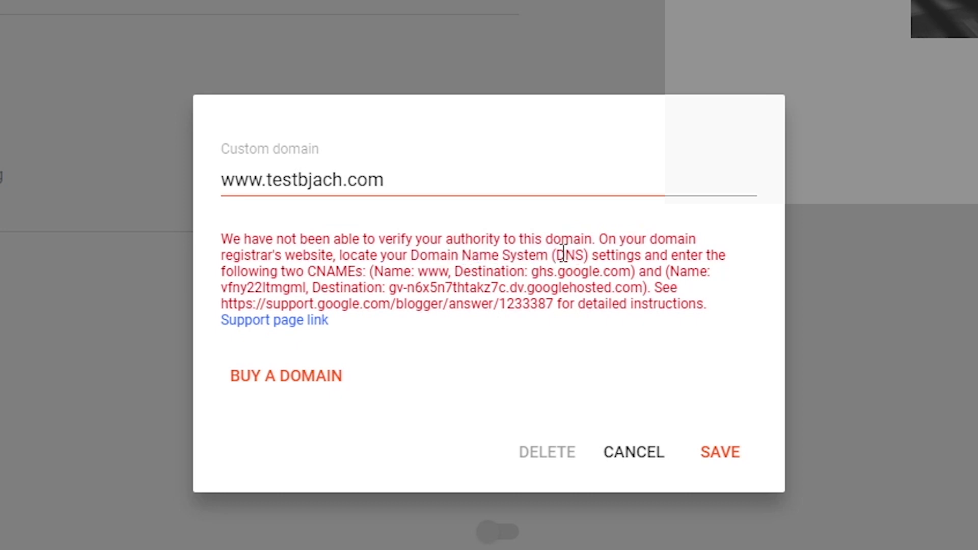
drag(676, 254, 699, 254)
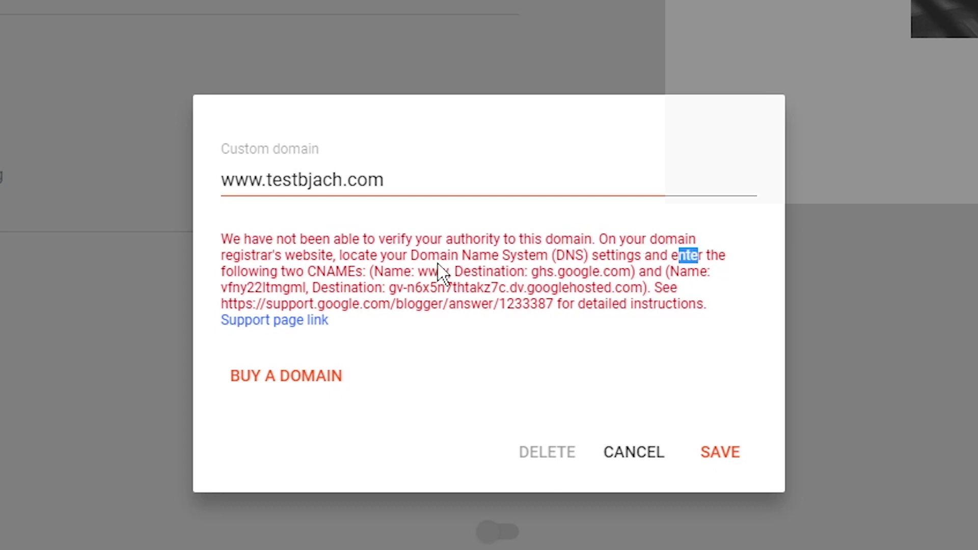
drag(339, 271, 347, 271)
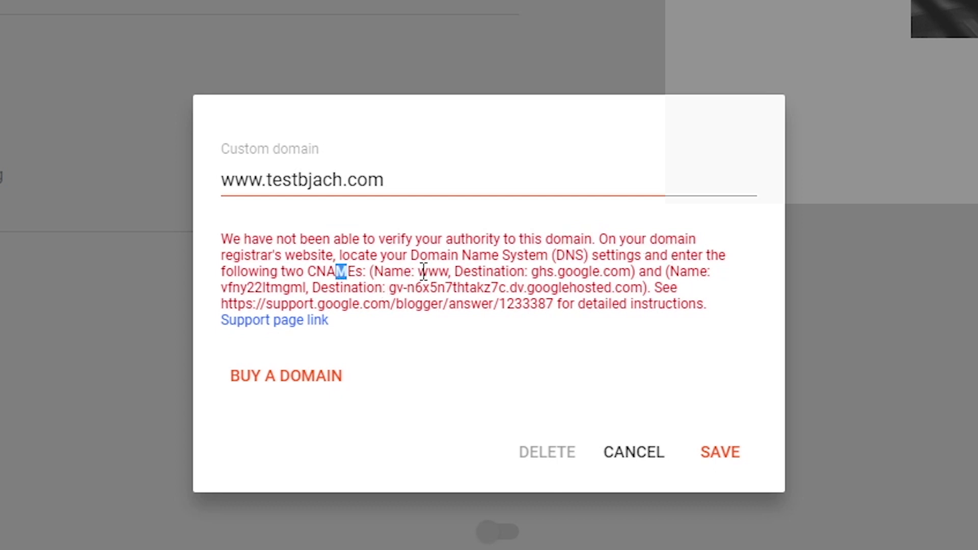
drag(417, 271, 449, 271)
drag(531, 272, 619, 273)
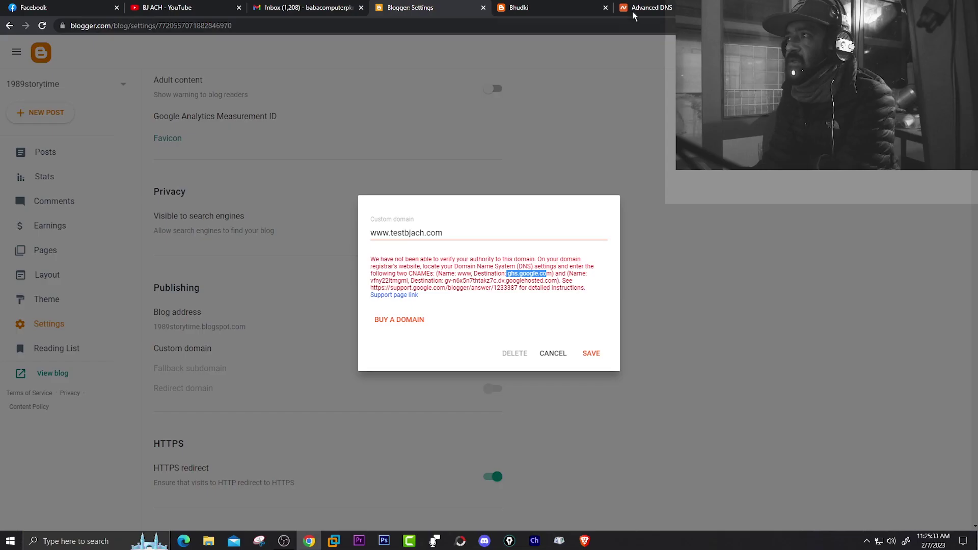
Switch to Namecheap and review the existing A and CNAME host records of bhudki.com.
click(633, 8)
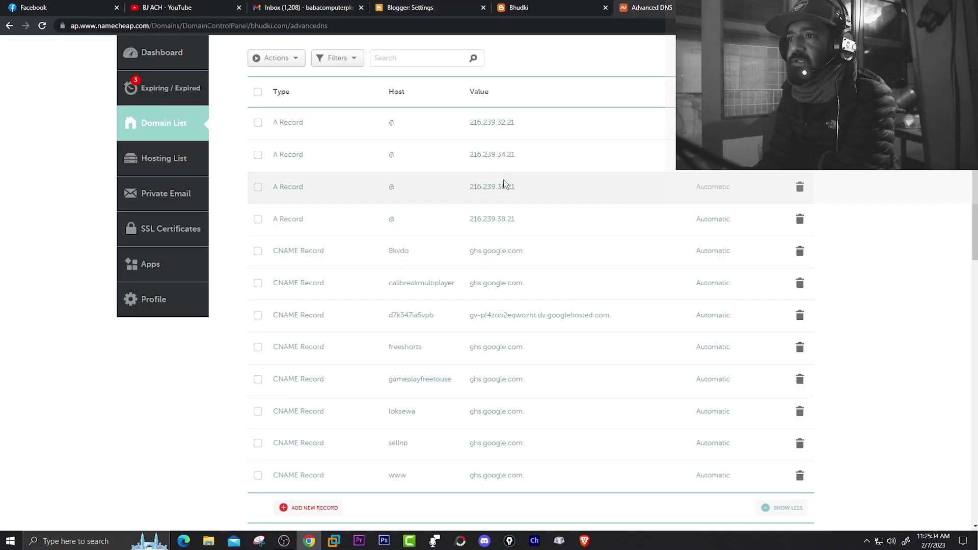
scroll(483, 193, down, 1)
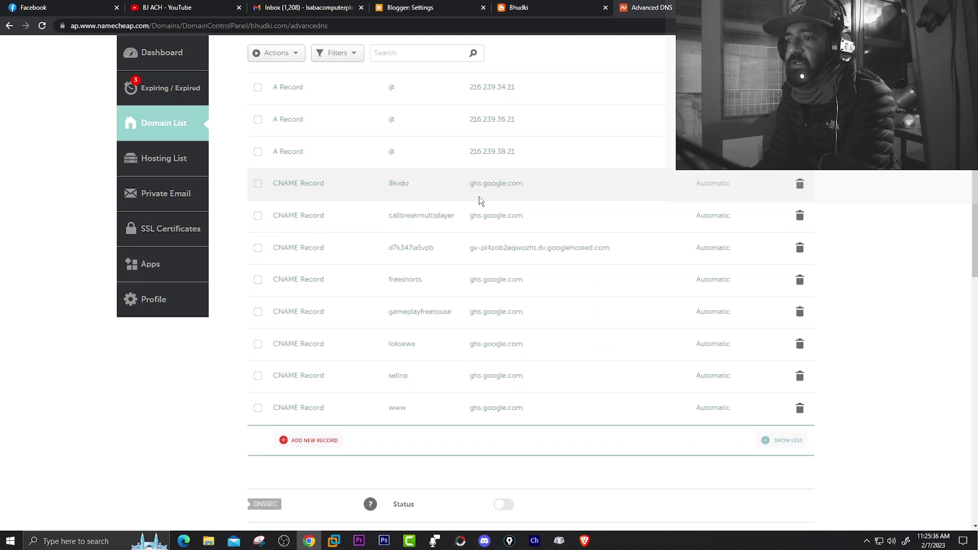
scroll(305, 255, up, 3)
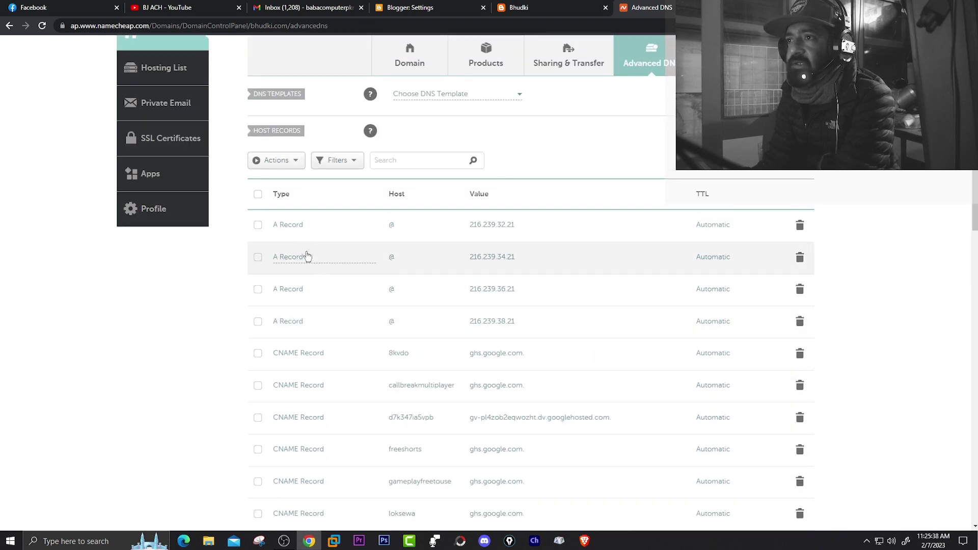
scroll(294, 385, down, 3)
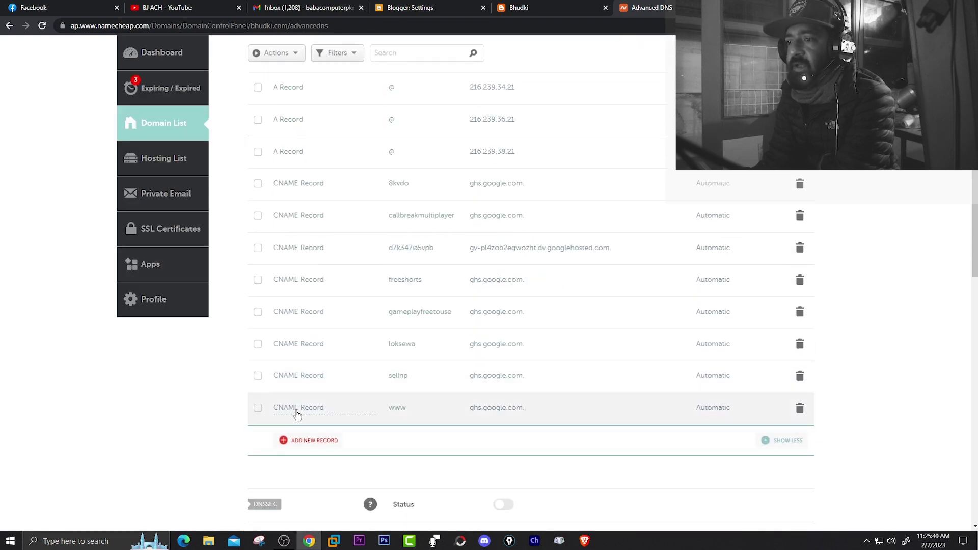
scroll(298, 413, up, 1)
click(270, 60)
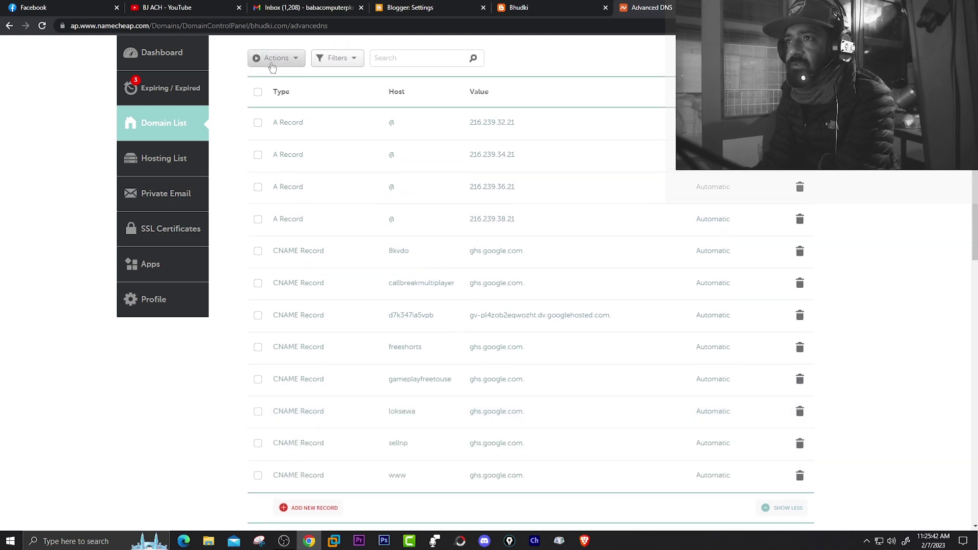
click(274, 62)
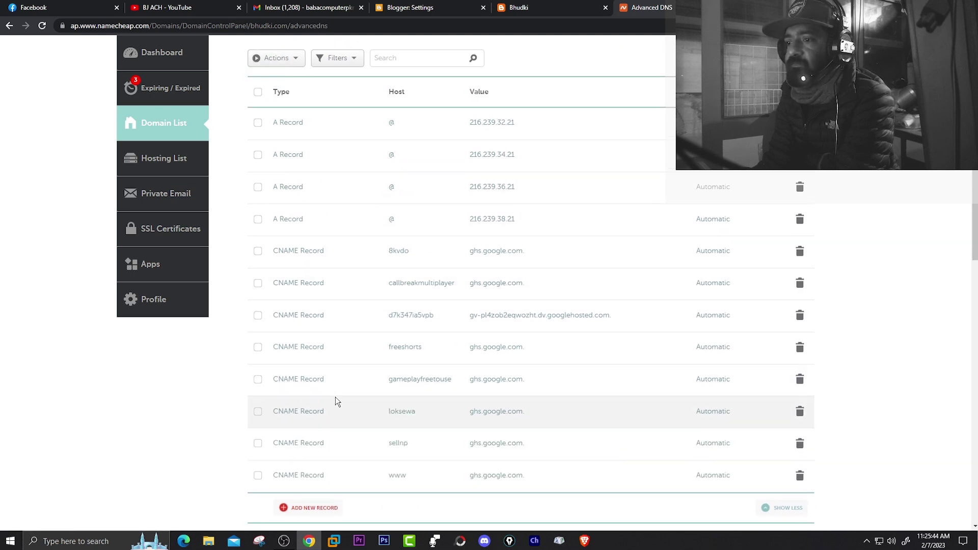
scroll(335, 410, down, 1)
click(323, 441)
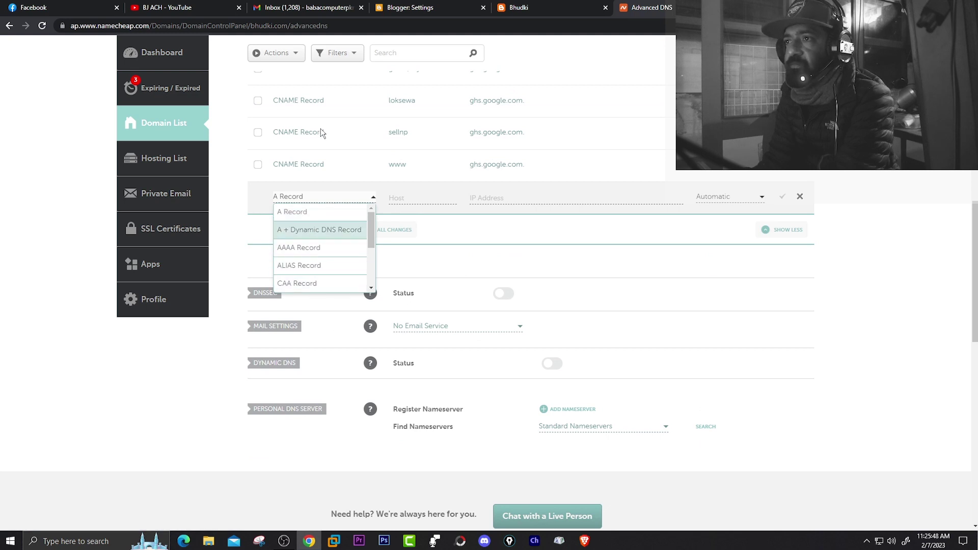
scroll(319, 245, down, 1)
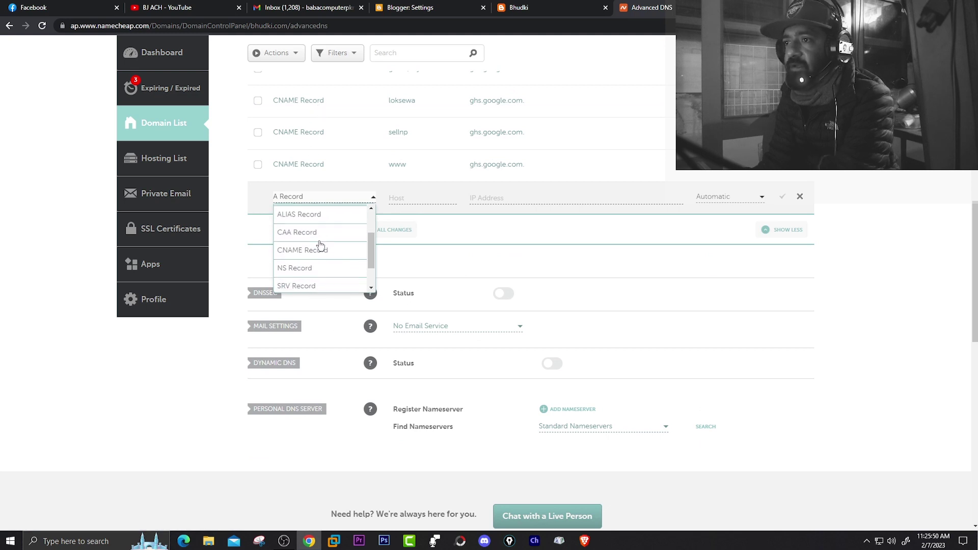
click(411, 261)
click(800, 197)
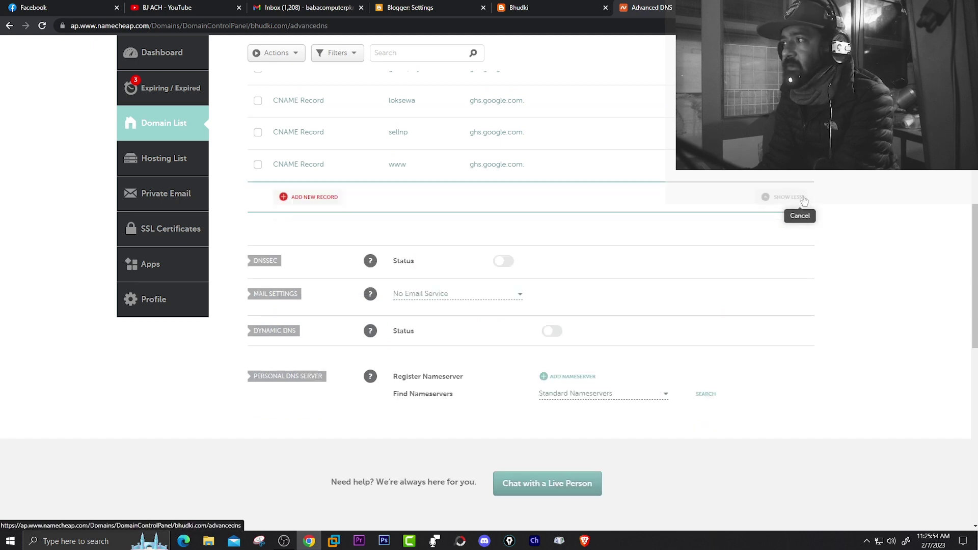
scroll(546, 275, up, 3)
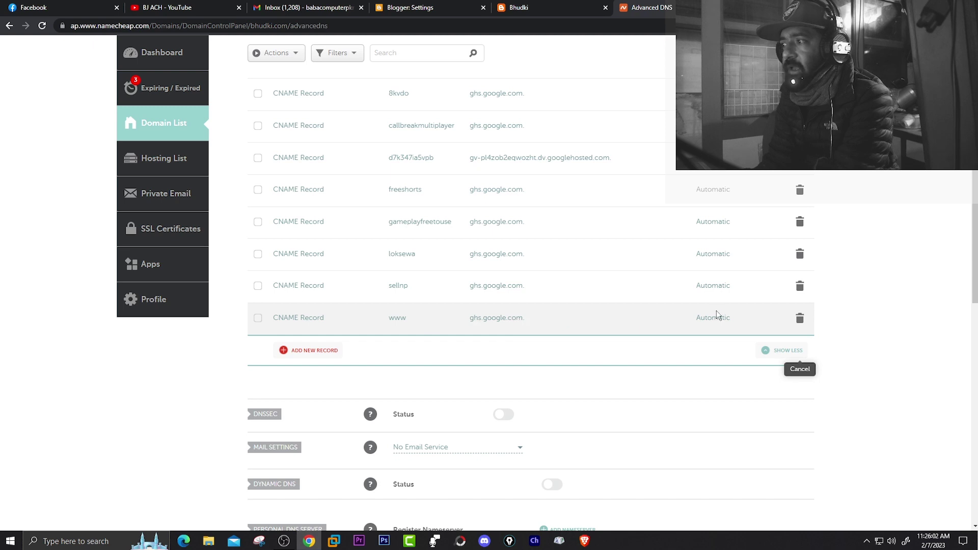
Return to Blogger and highlight the second CNAME record's name in the domain verification instructions.
click(427, 8)
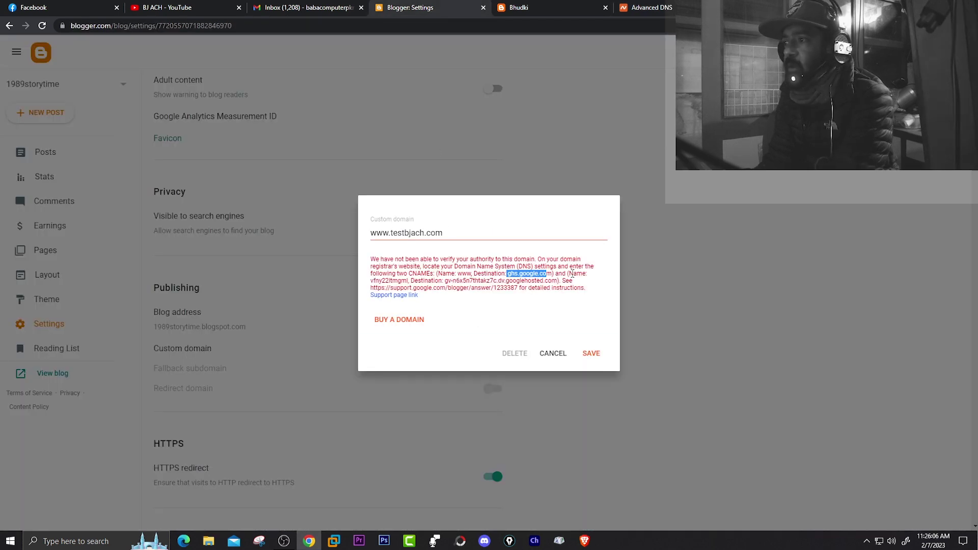
drag(572, 274, 576, 274)
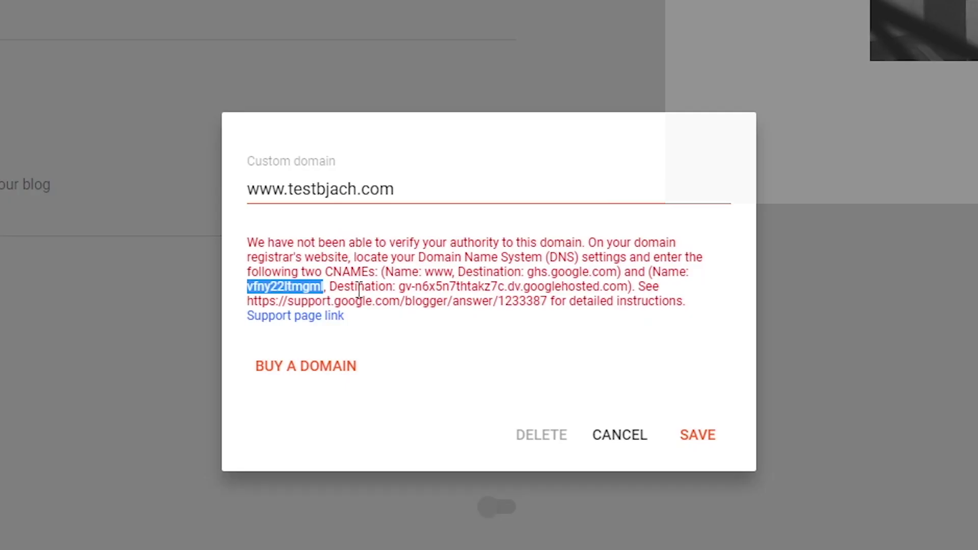
click(288, 288)
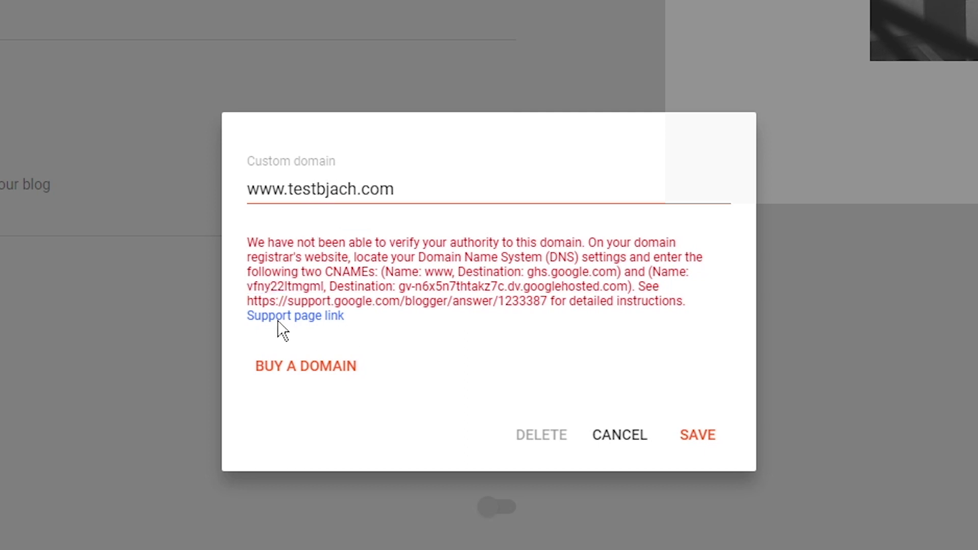
drag(247, 286, 327, 283)
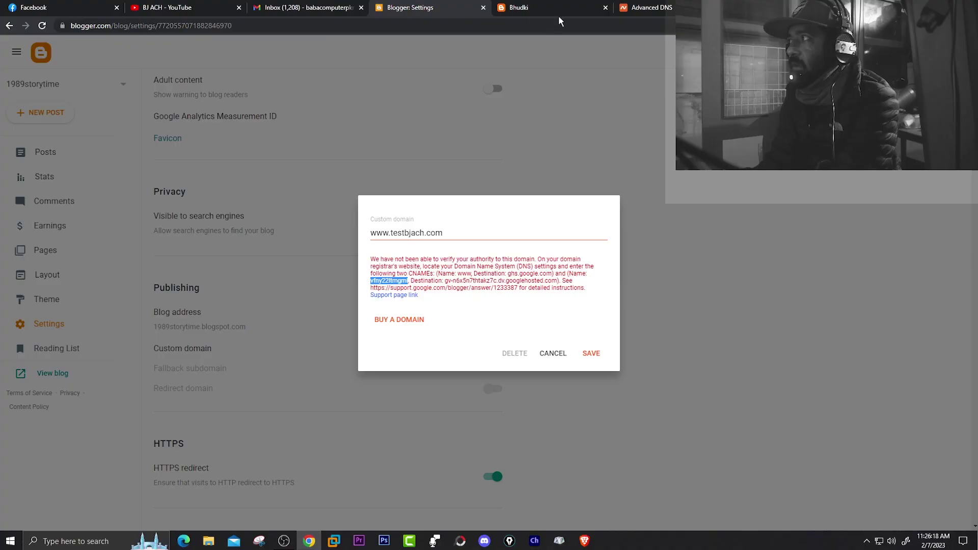
Switch to Namecheap and examine the host and value of bhudki.com's googlehosted.com CNAME record.
click(637, 5)
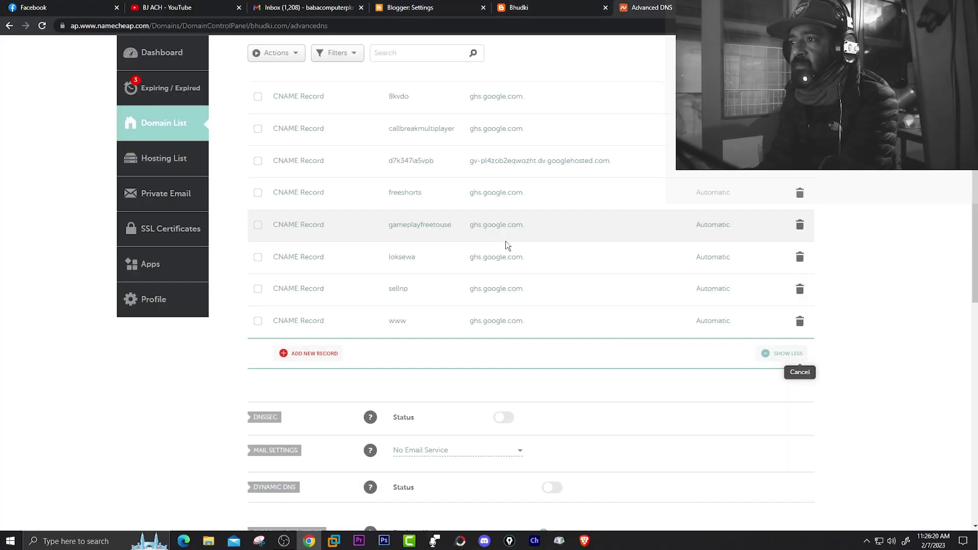
scroll(496, 277, up, 3)
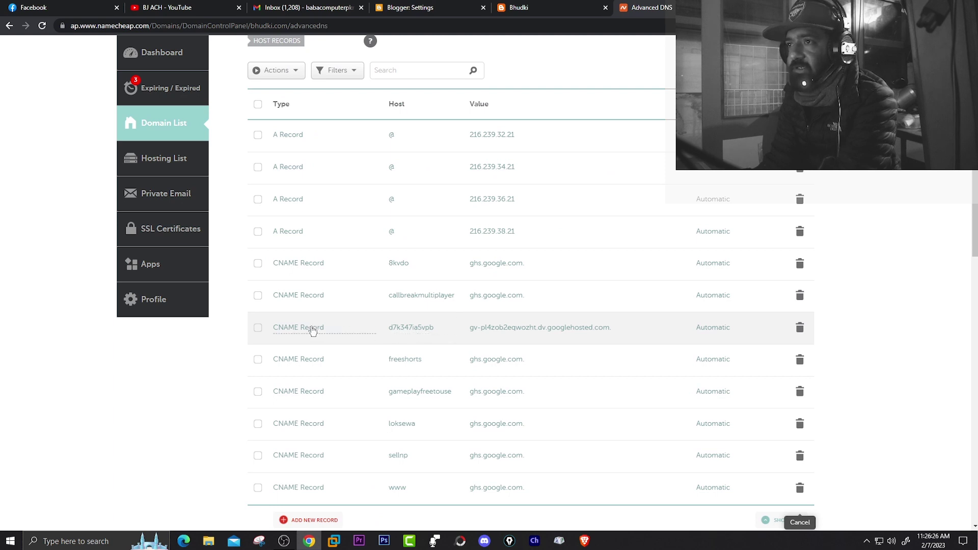
scroll(290, 301, down, 1)
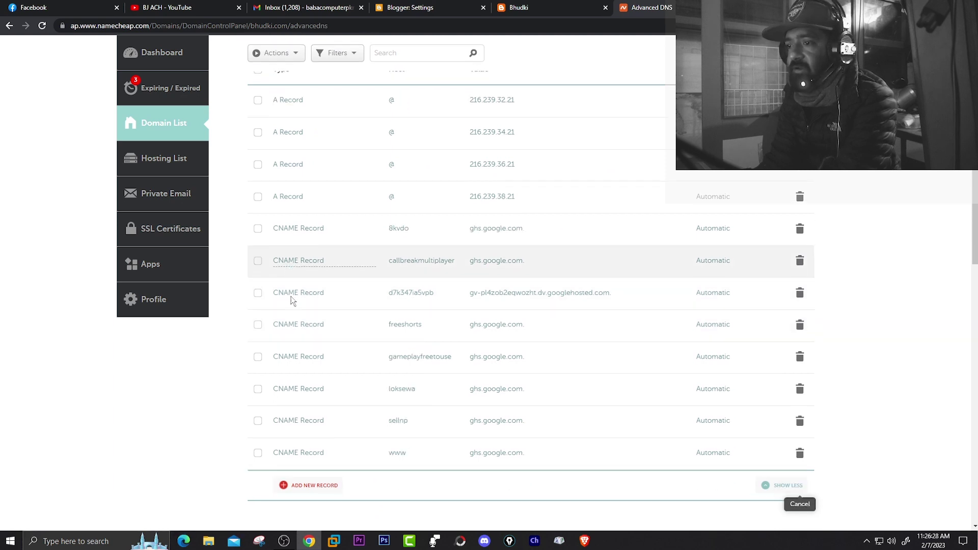
scroll(319, 264, up, 1)
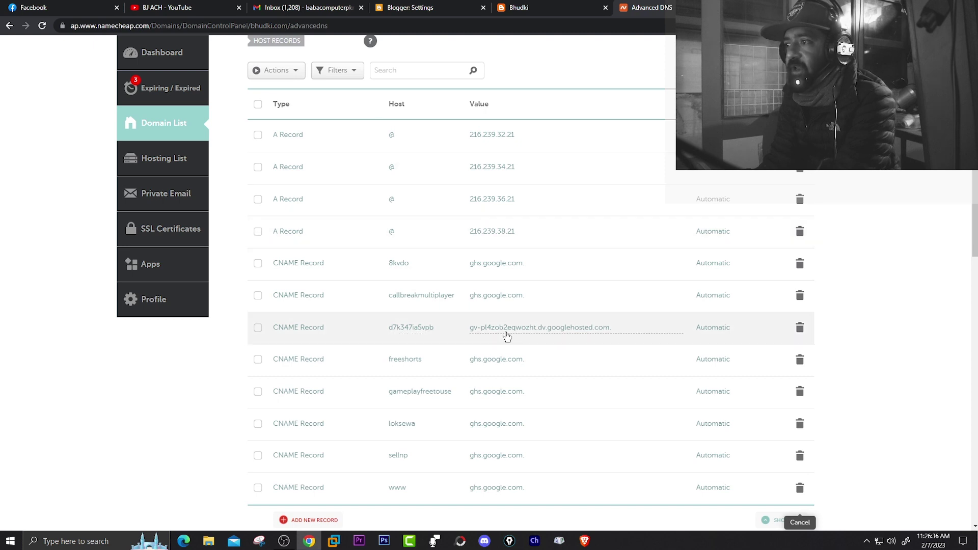
Highlight the second CNAME's destination in Blogger's verification instructions and compare it with the CNAME values in Namecheap.
click(455, 4)
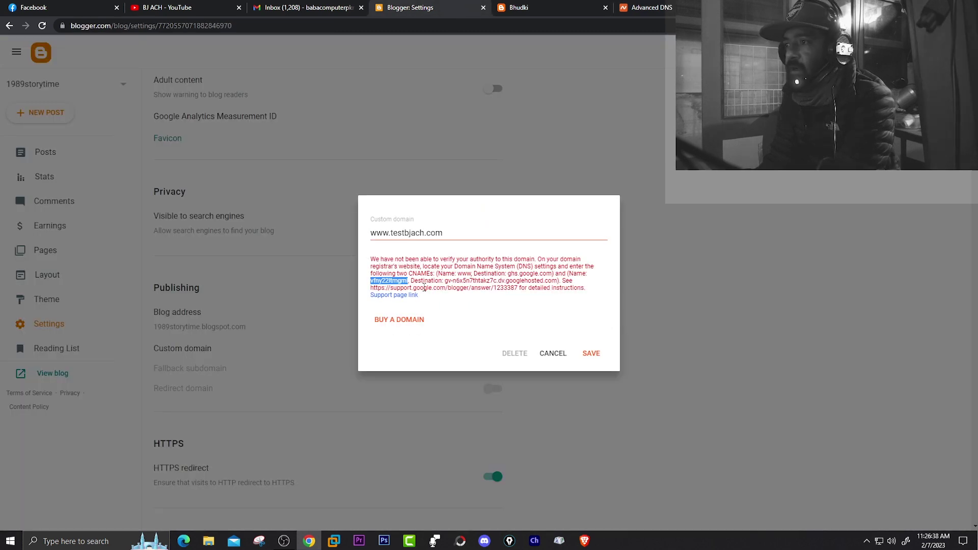
drag(446, 281, 534, 282)
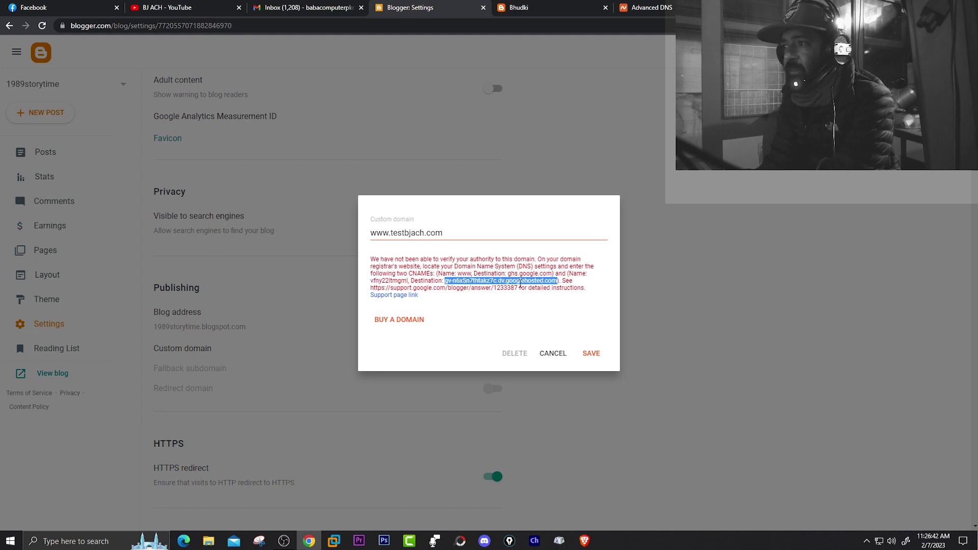
click(639, 7)
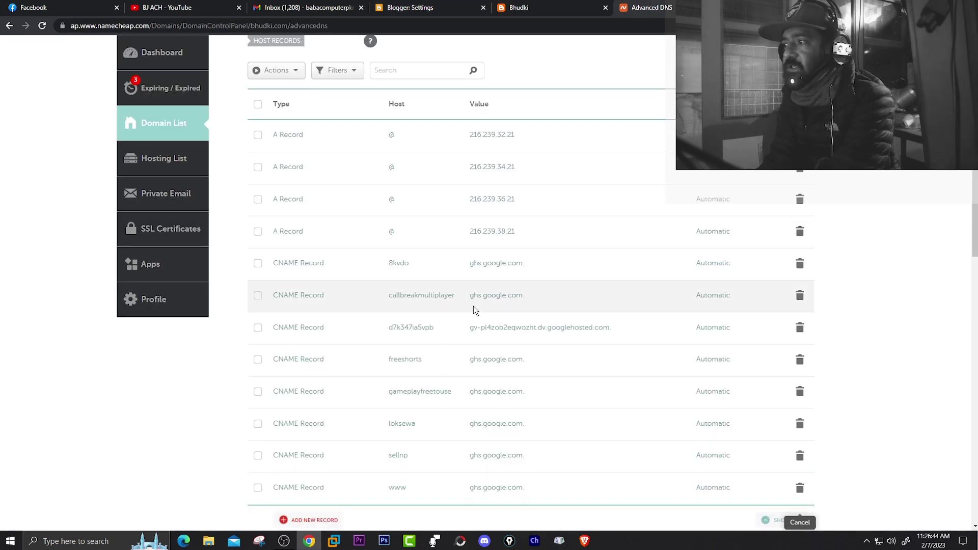
scroll(539, 306, down, 1)
scroll(539, 306, down, 1)
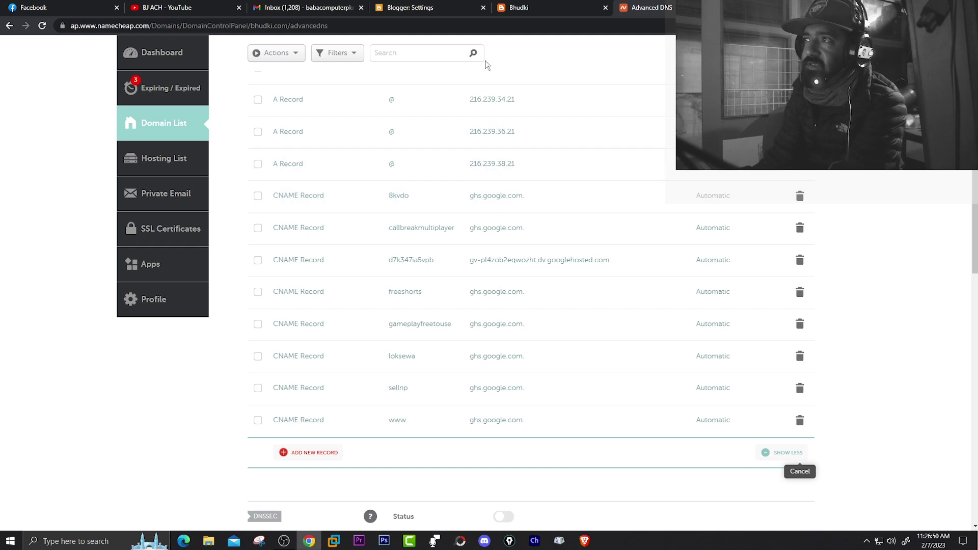
Check which domain the Namecheap host records belong to and view the live Bhudki site.
click(511, 7)
click(417, 6)
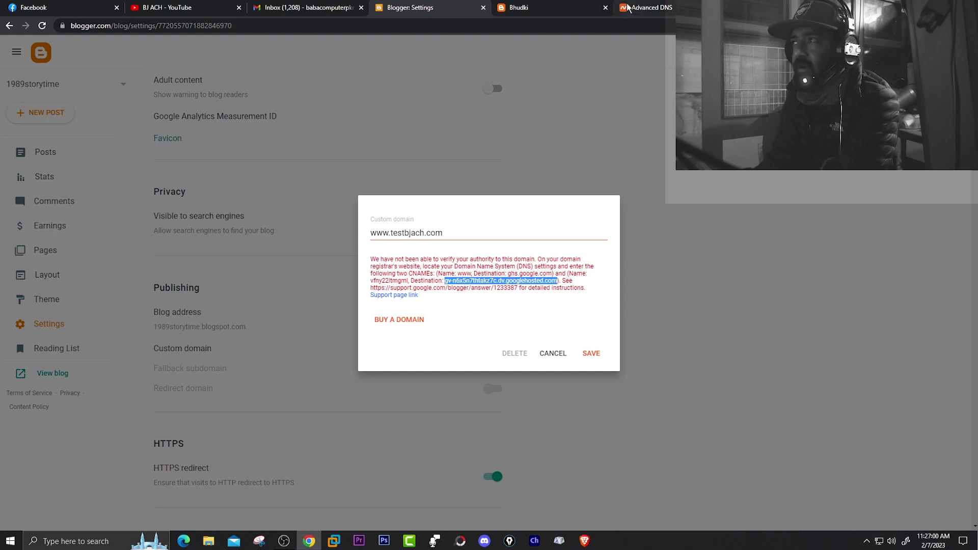
click(643, 7)
scroll(493, 186, up, 6)
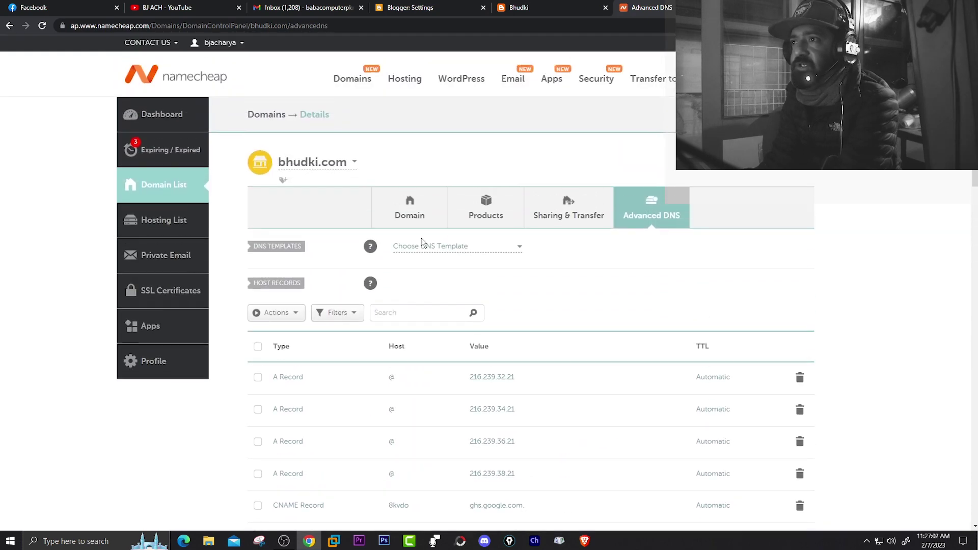
click(519, 7)
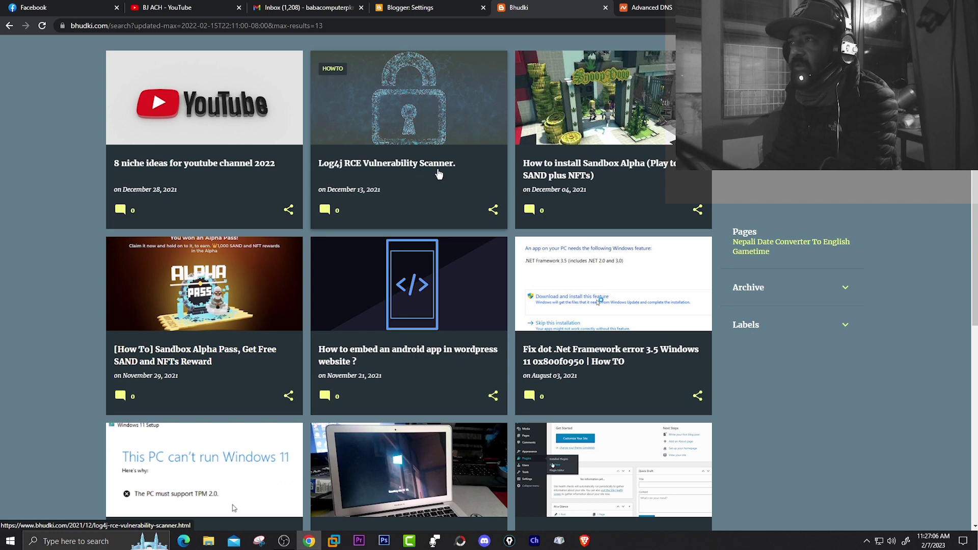
Return to Blogger, cancel the custom domain dialog and open the Bhudki blog's settings.
click(445, 8)
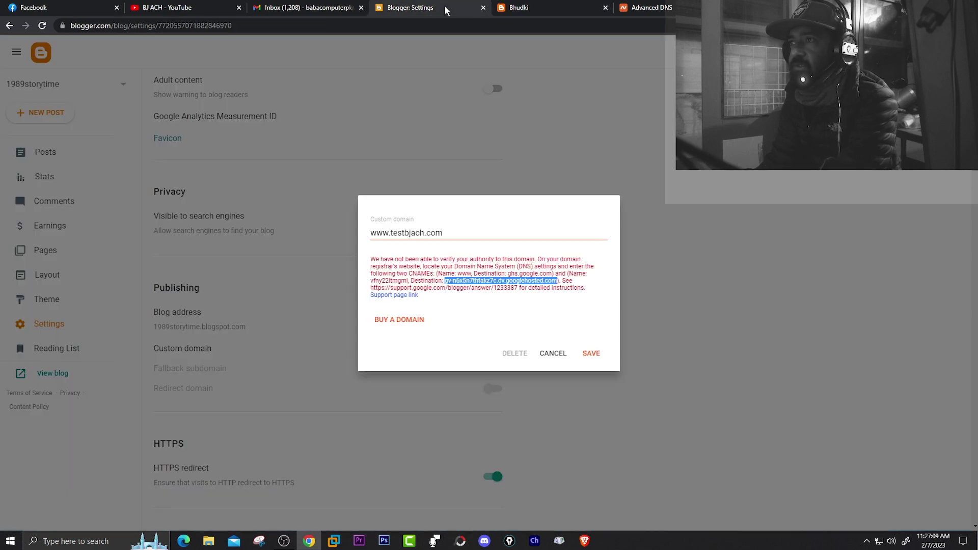
click(547, 355)
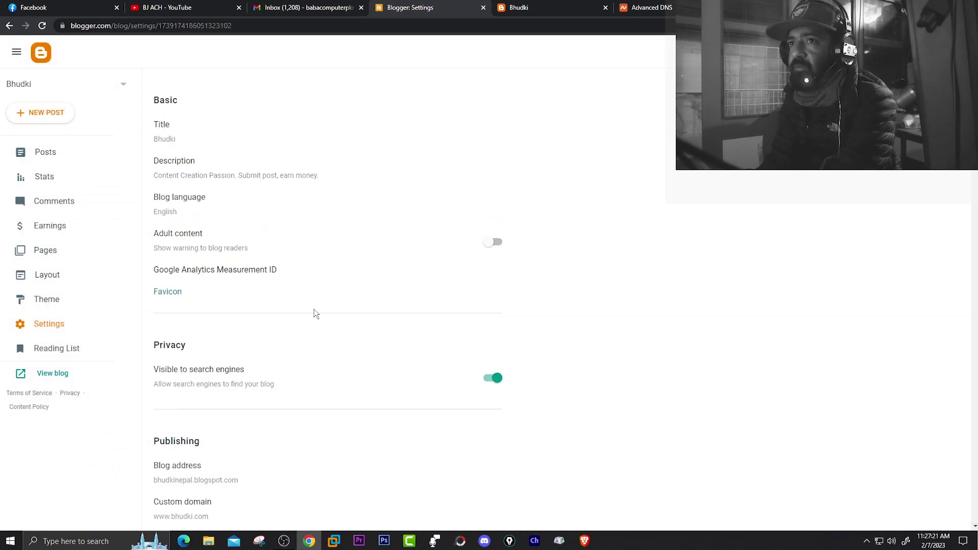
Review the Bhudki blog's custom domain, redirect domain and HTTPS settings, highlighting part of the redirect target.
scroll(301, 307, down, 1)
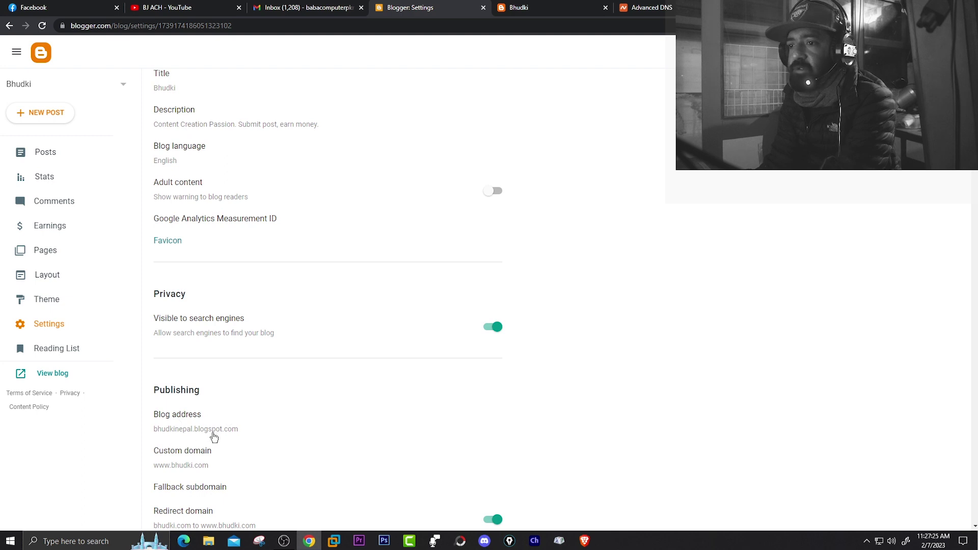
scroll(277, 431, down, 1)
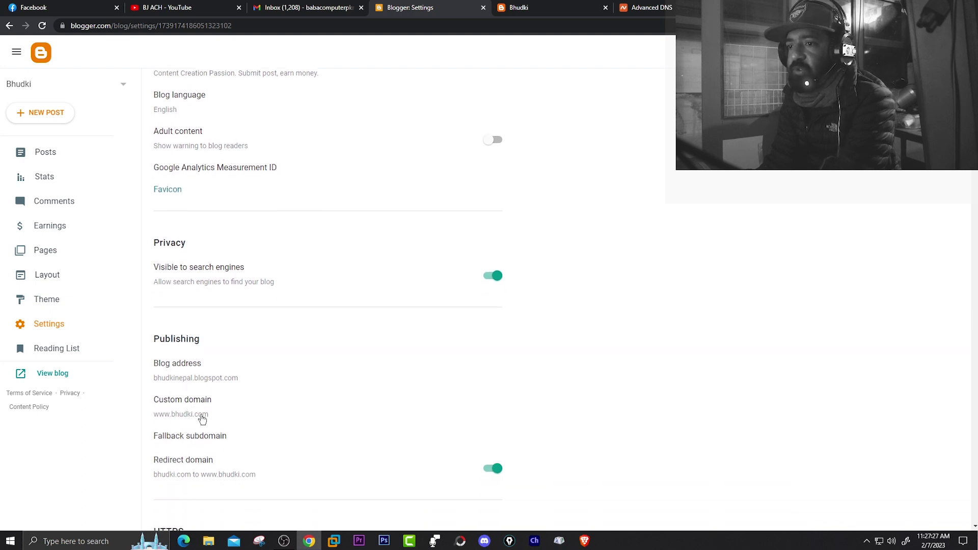
scroll(236, 414, down, 1)
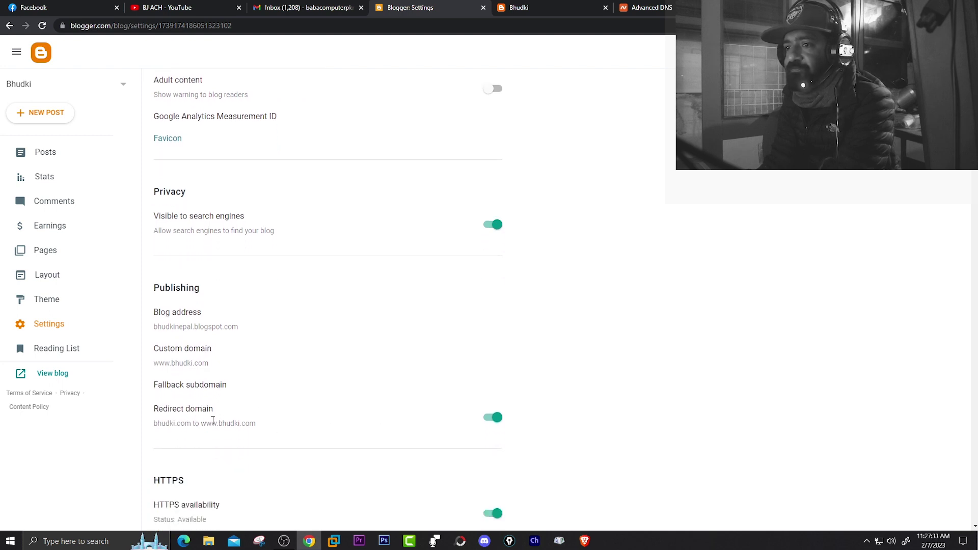
drag(206, 423, 226, 423)
scroll(553, 419, down, 1)
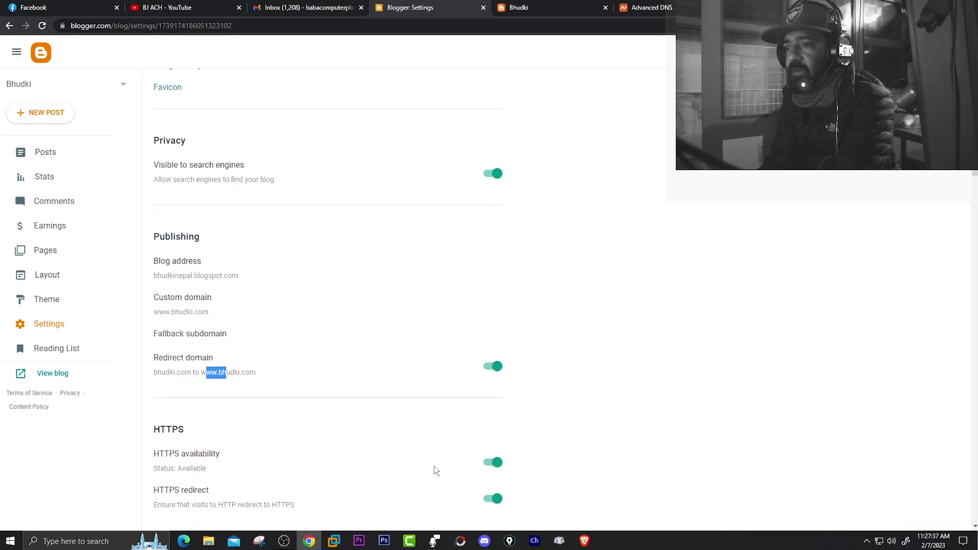
scroll(421, 439, up, 1)
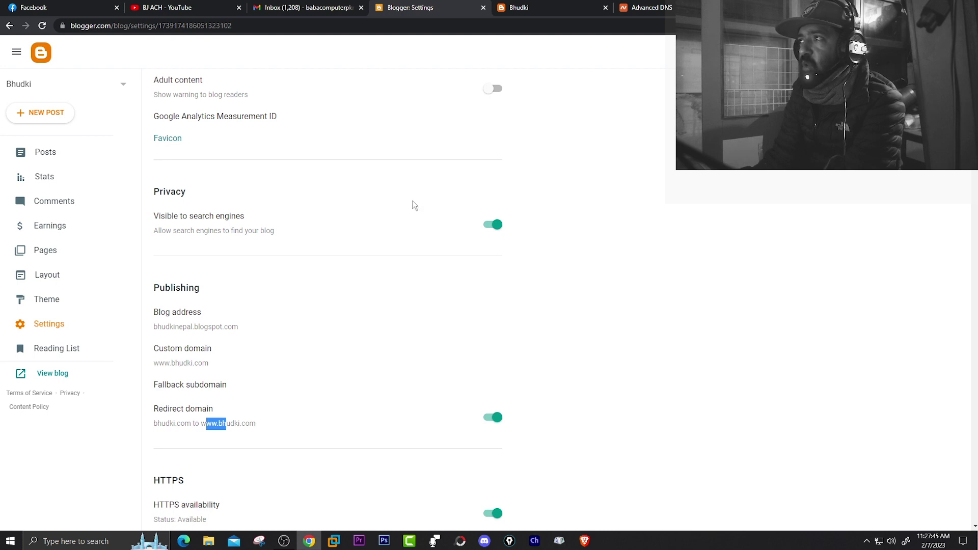
Switch to Namecheap and examine bhudki.com's four A records and its CNAME records, including the www host, against the Blogger settings.
click(629, 14)
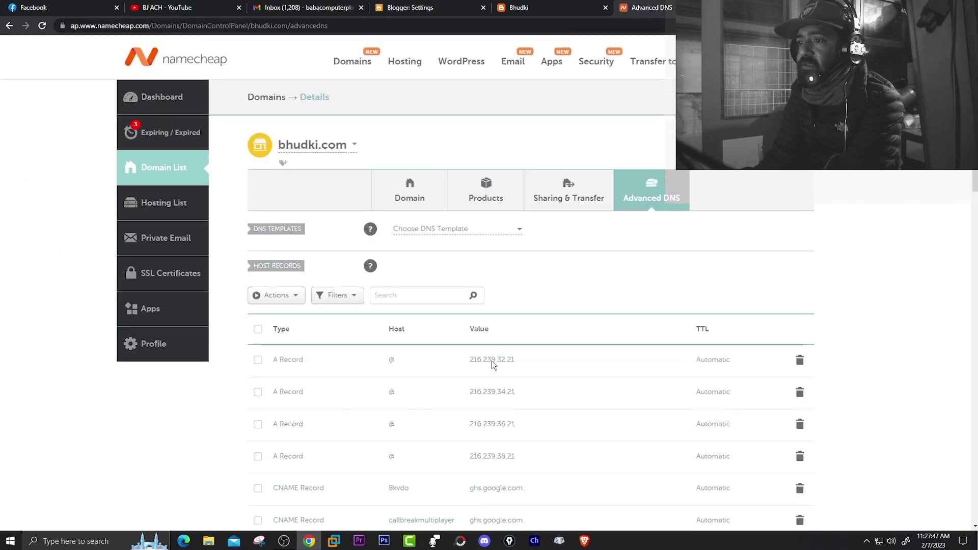
scroll(491, 361, down, 3)
scroll(492, 363, down, 1)
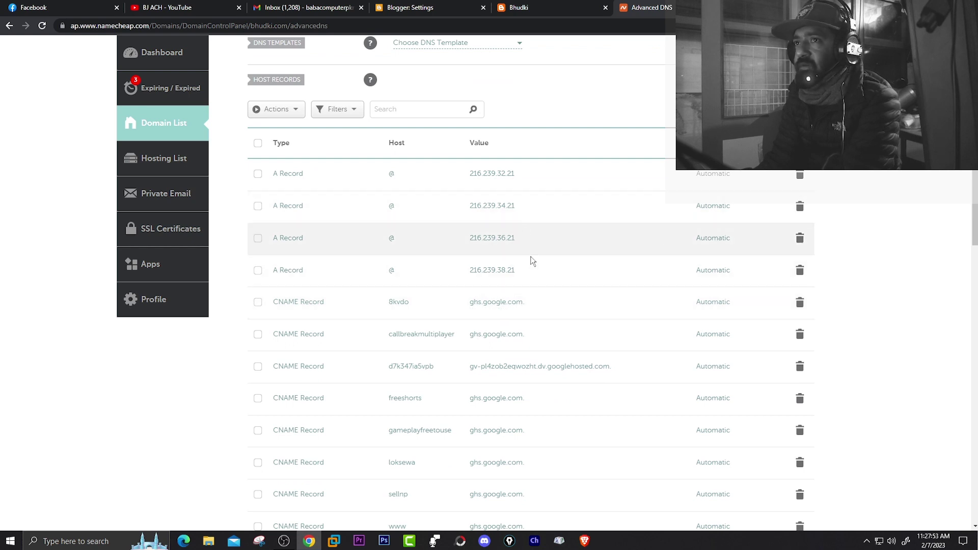
click(446, 6)
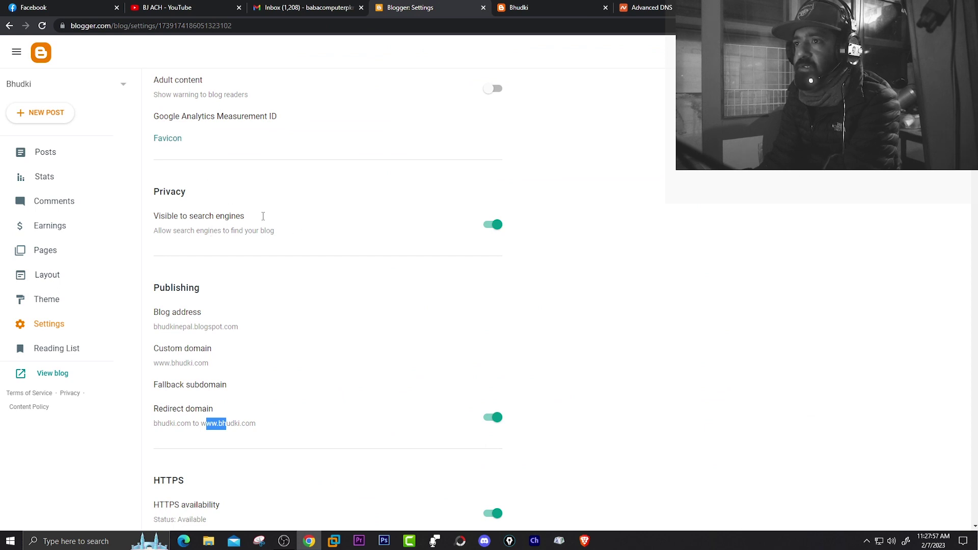
click(648, 11)
scroll(462, 338, up, 1)
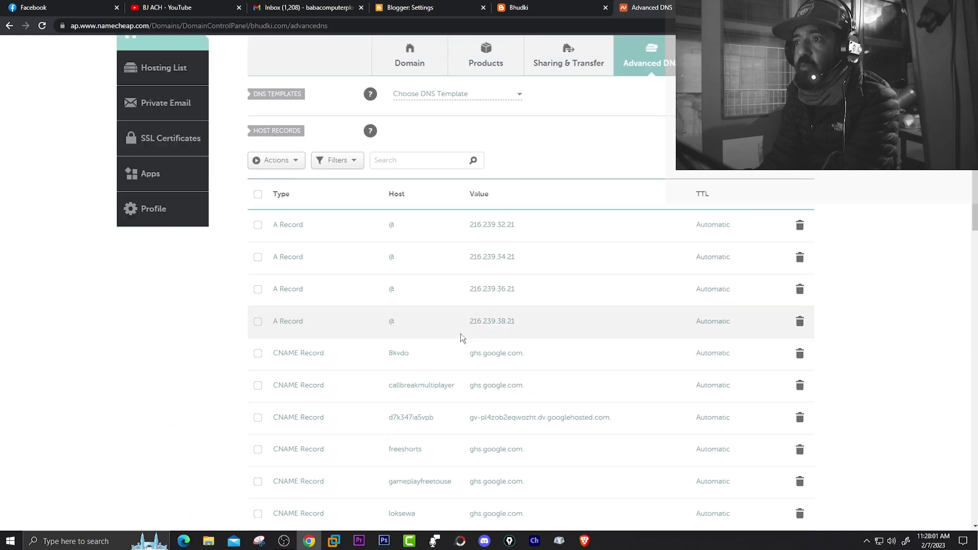
scroll(461, 339, down, 2)
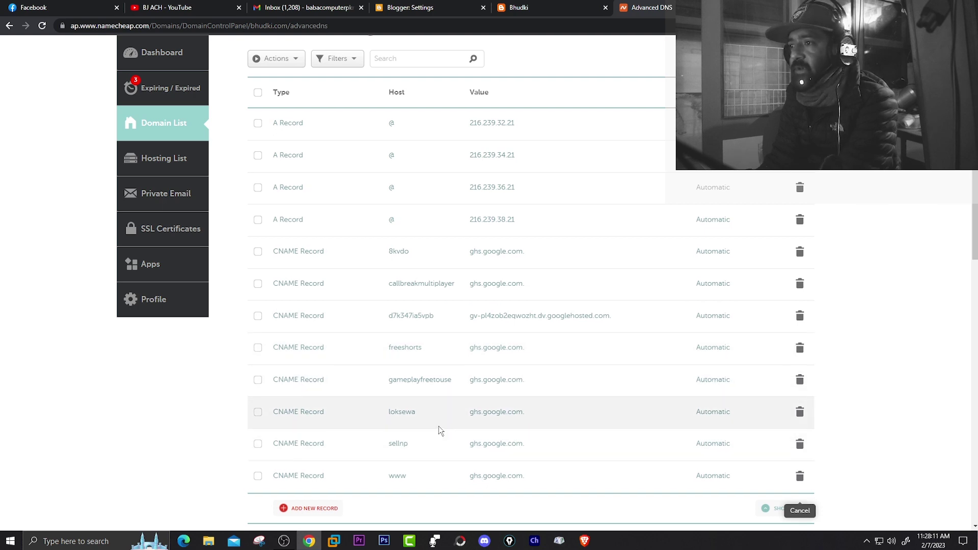
scroll(438, 431, up, 1)
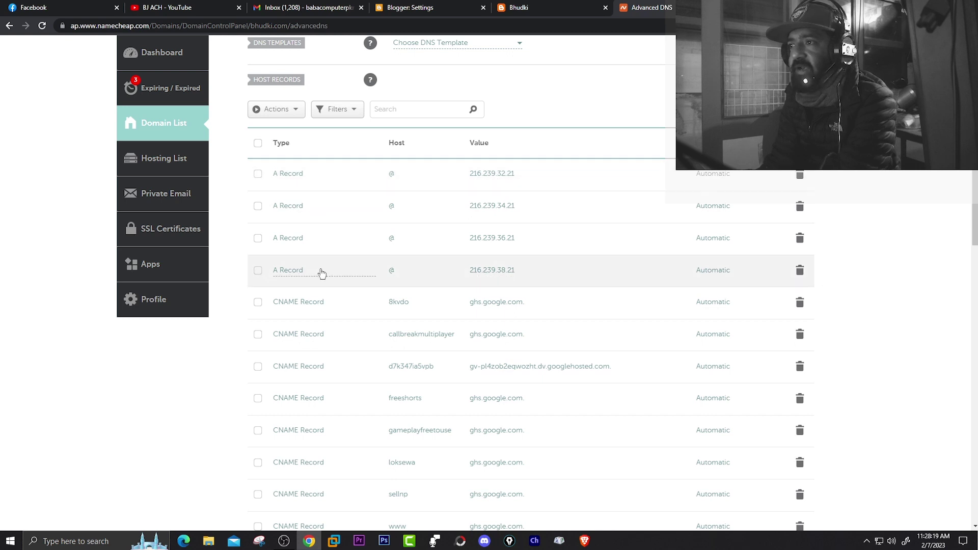
scroll(555, 257, down, 1)
scroll(558, 261, down, 2)
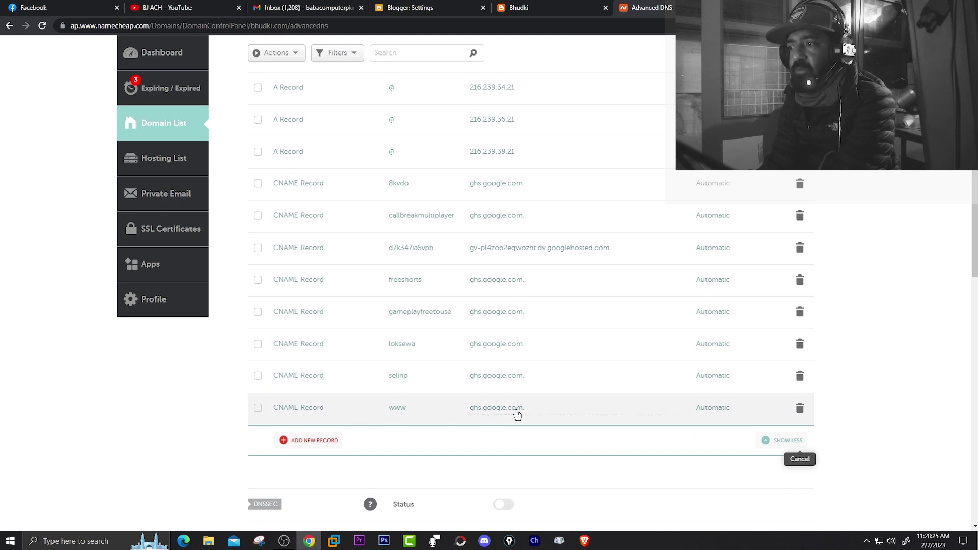
scroll(516, 414, up, 1)
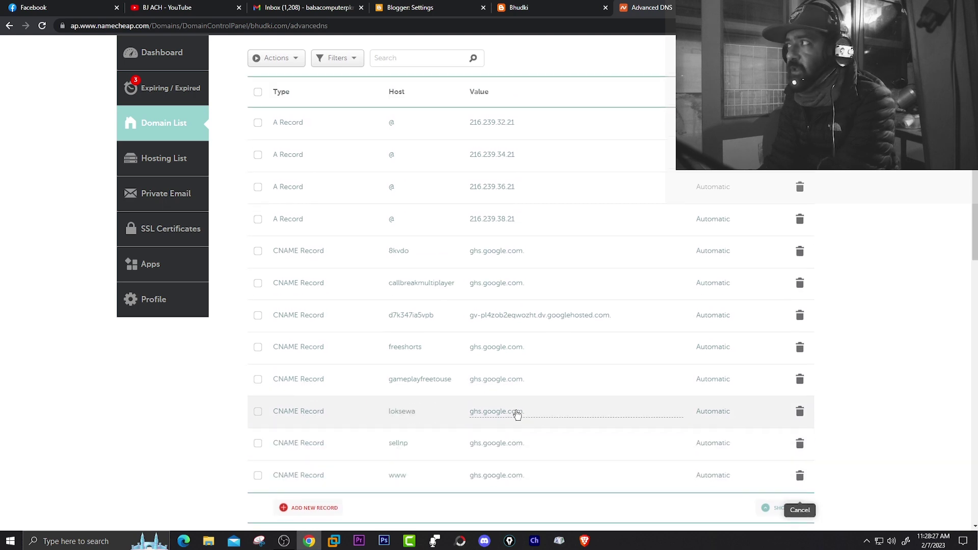